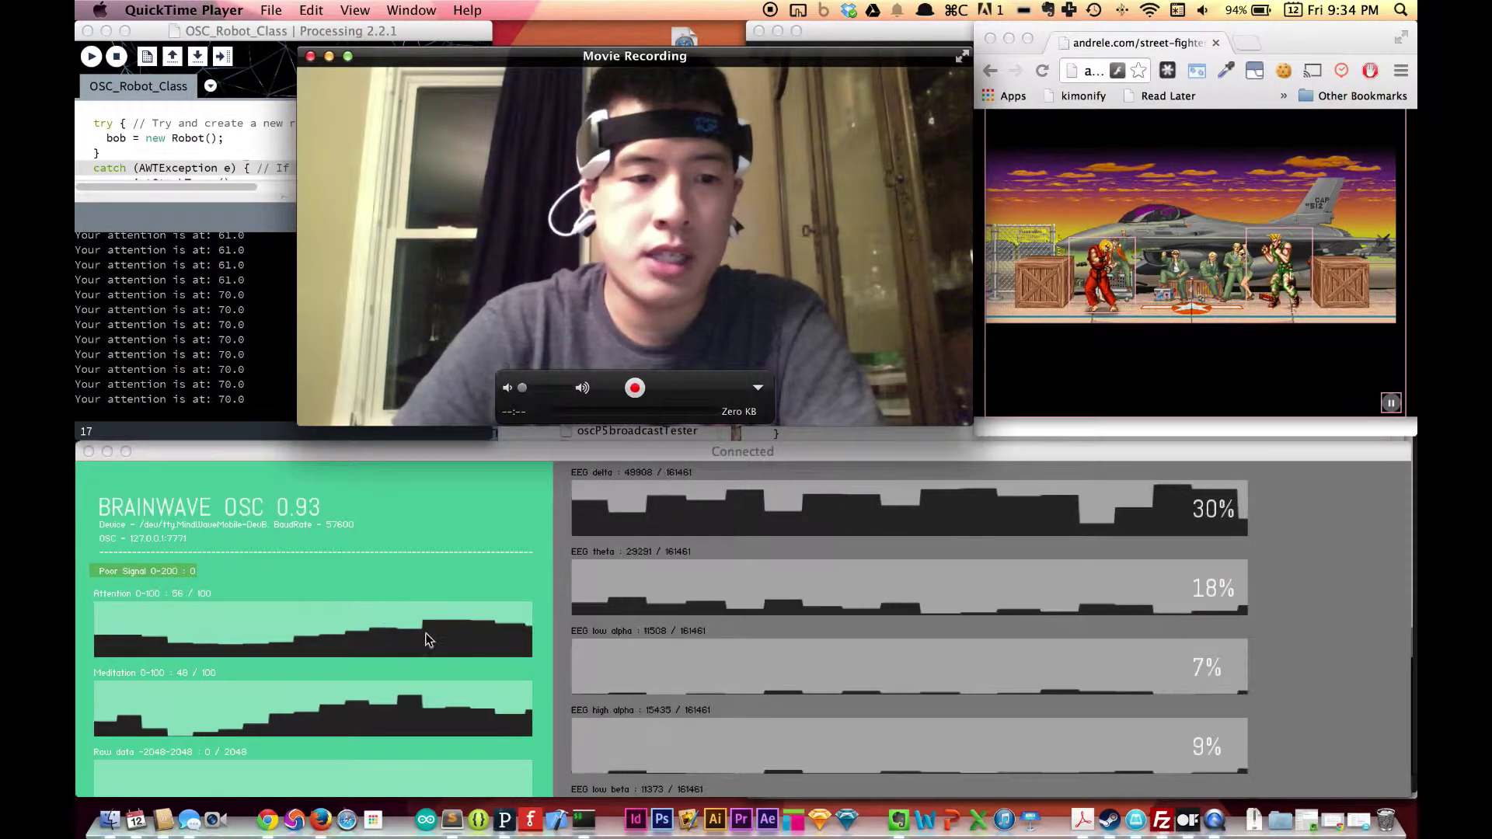
# Bring the Street Fighter game in Chrome forward, then return to the Processing sketch editor.
pyautogui.click(1104, 366)
pyautogui.scroll(-3, 1104, 361)
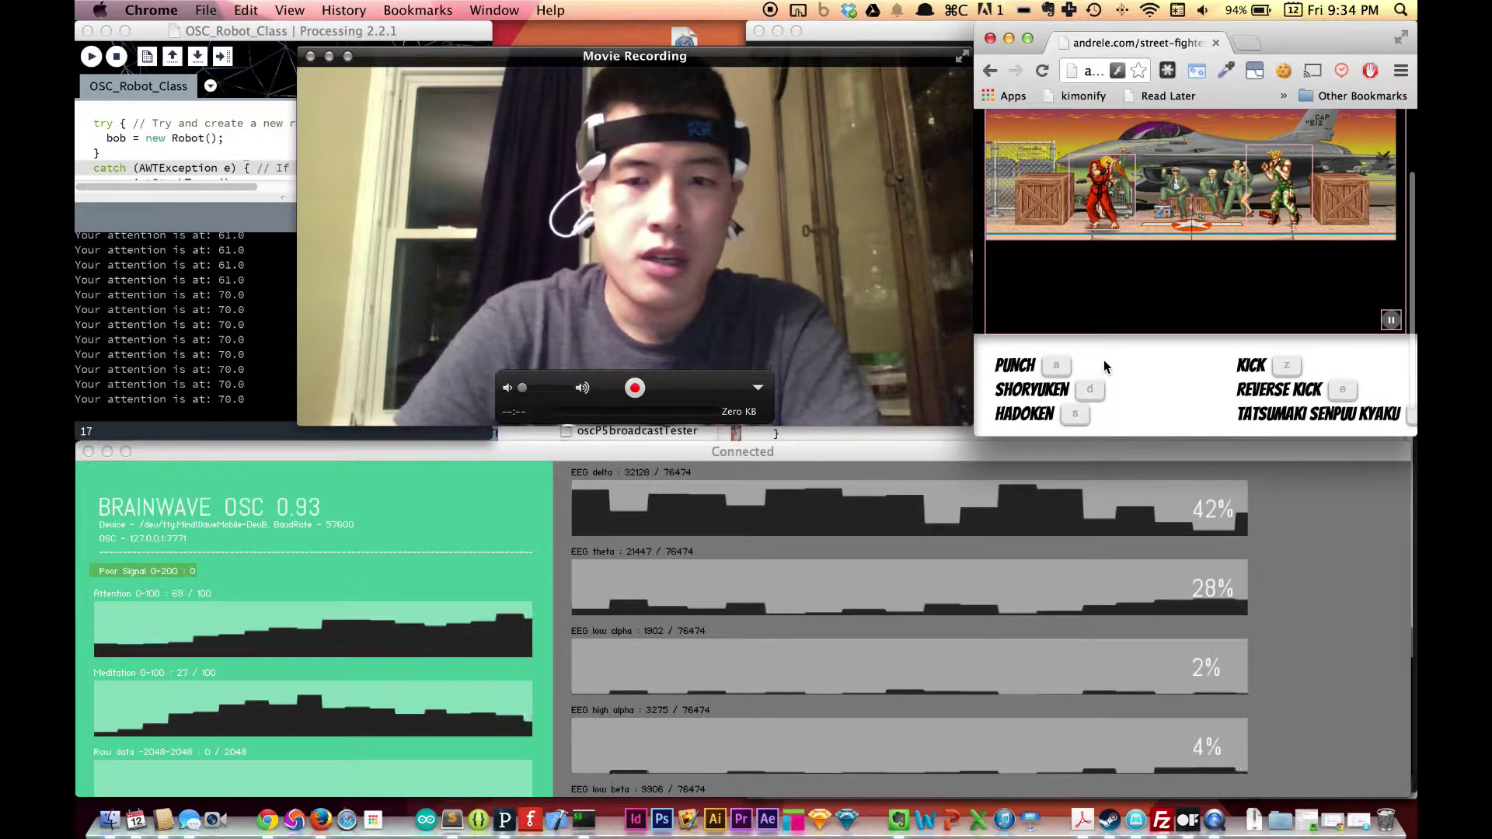
pyautogui.scroll(-1, 1104, 360)
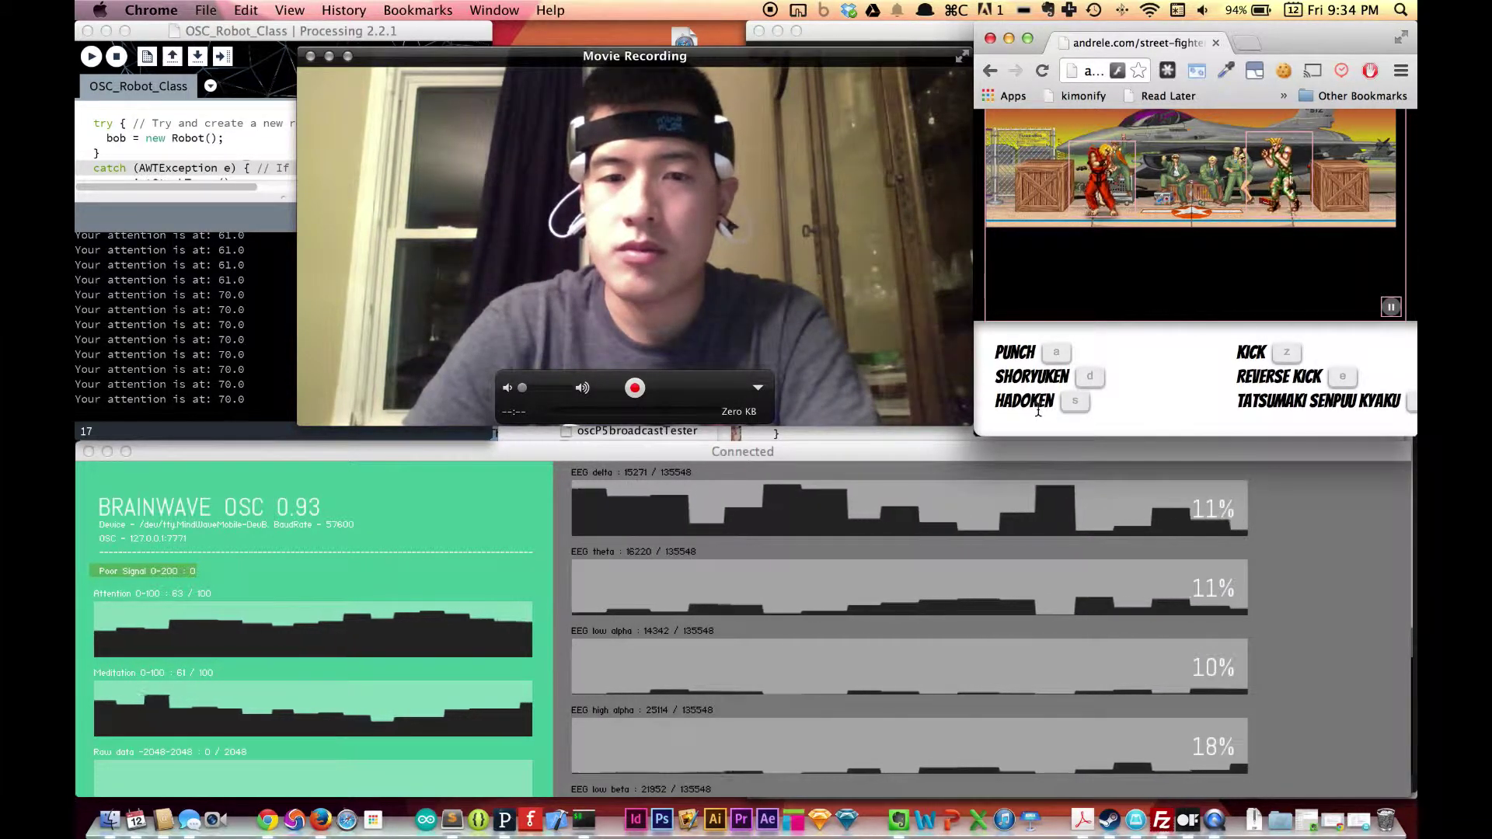
pyautogui.scroll(5, 1039, 411)
pyautogui.scroll(-1, 1039, 416)
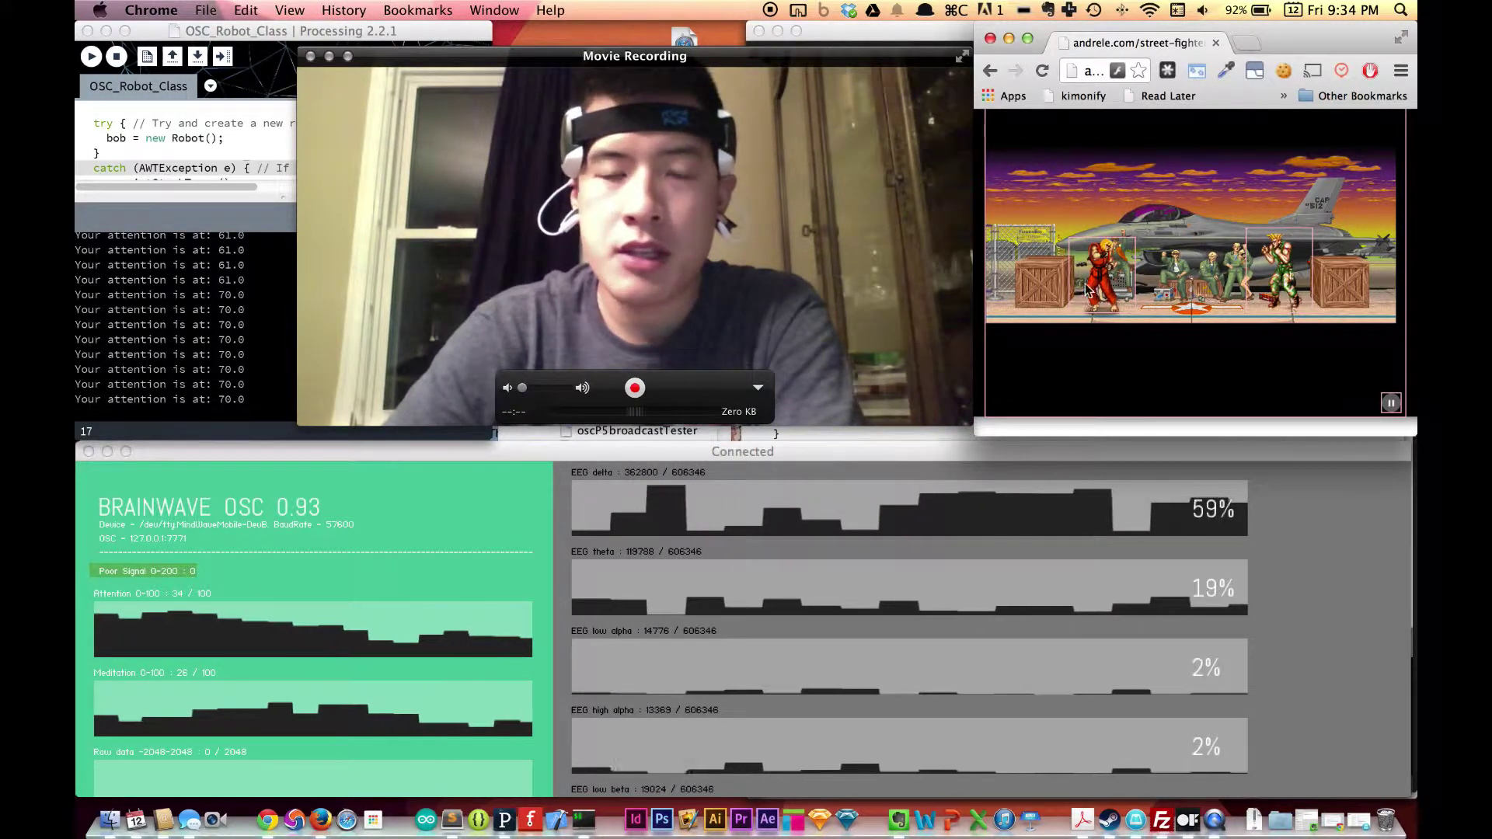
pyautogui.click(149, 56)
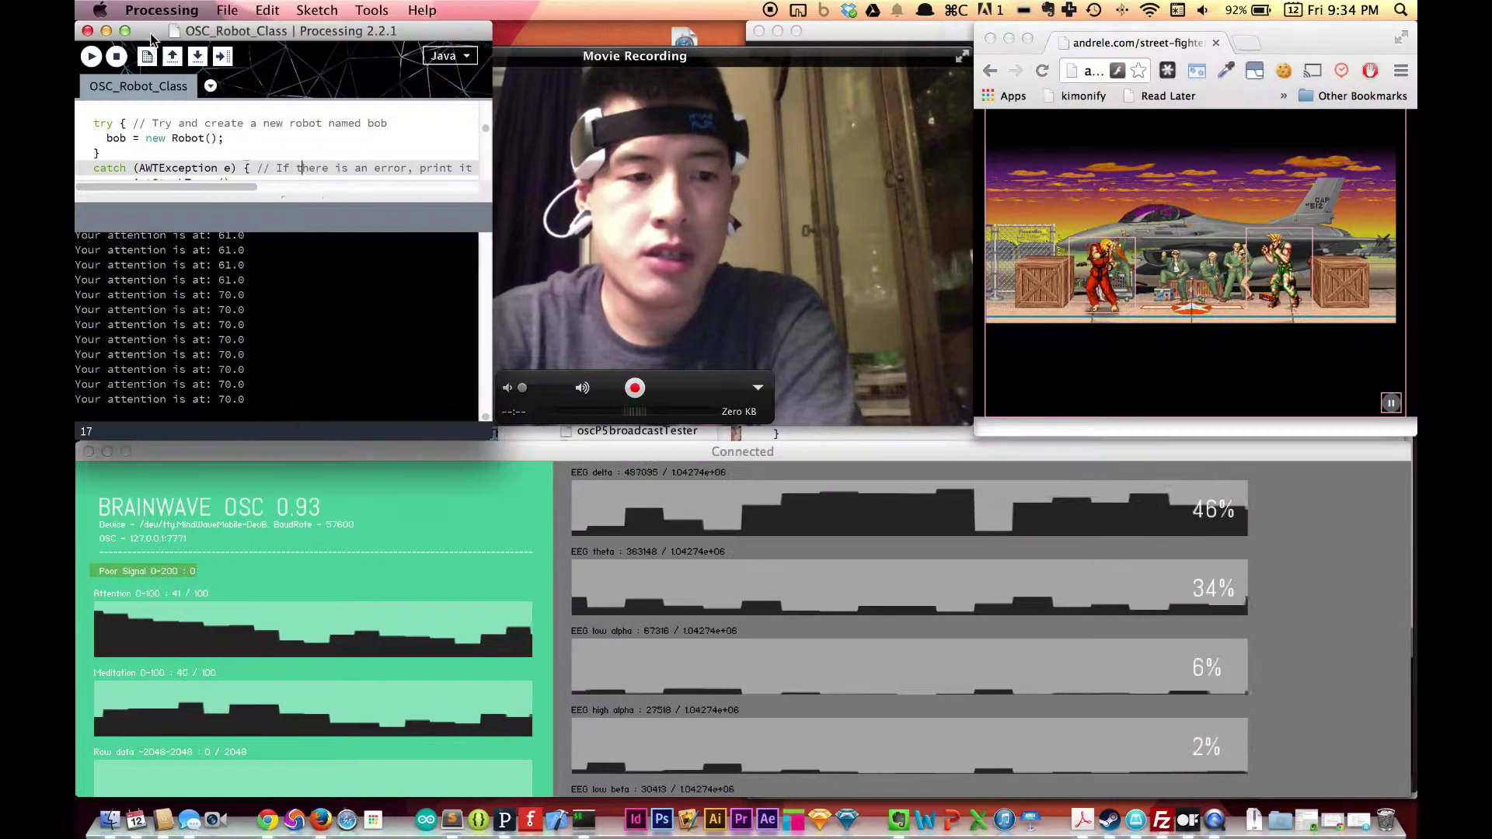
# Run the OSC_Robot_Class sketch, then switch to Chrome and reload the Street Fighter page.
pyautogui.click(91, 57)
pyautogui.click(1131, 201)
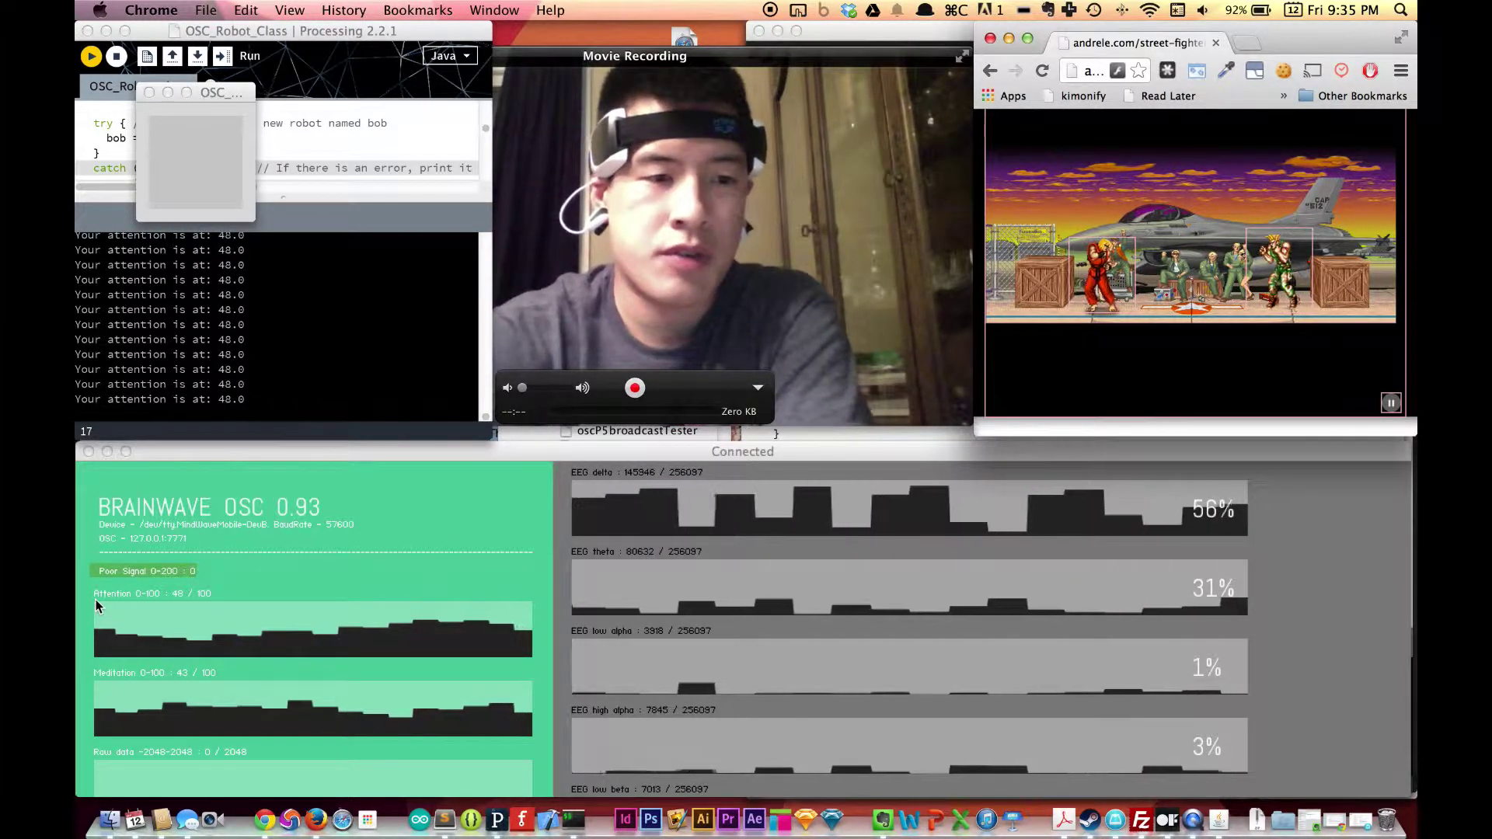
pyautogui.click(1043, 72)
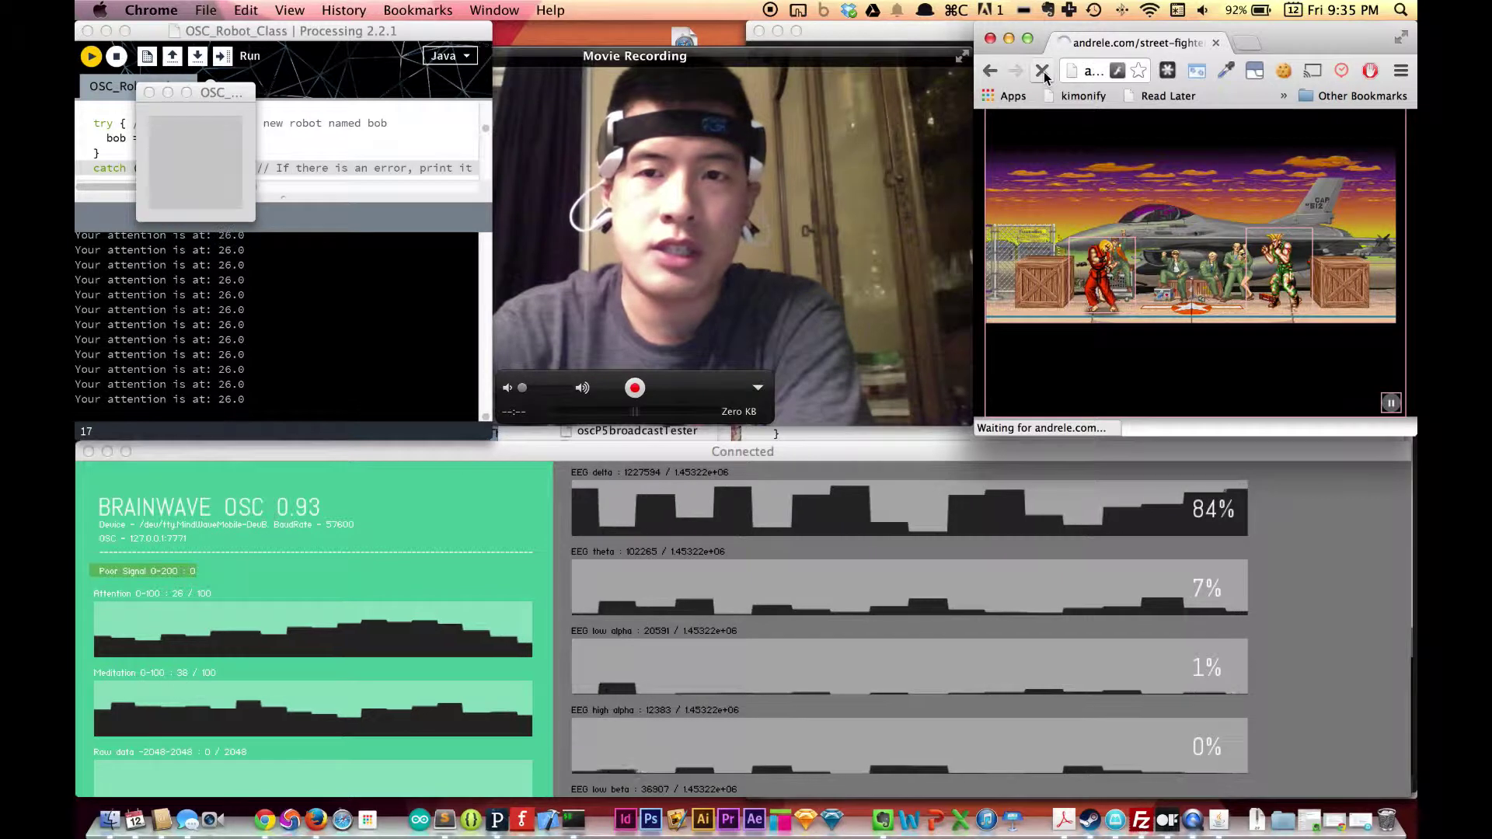
# Adjust the computer's sound volume with the media volume key while the game reloads.
pyautogui.press('XF86AudioLowerVolume')
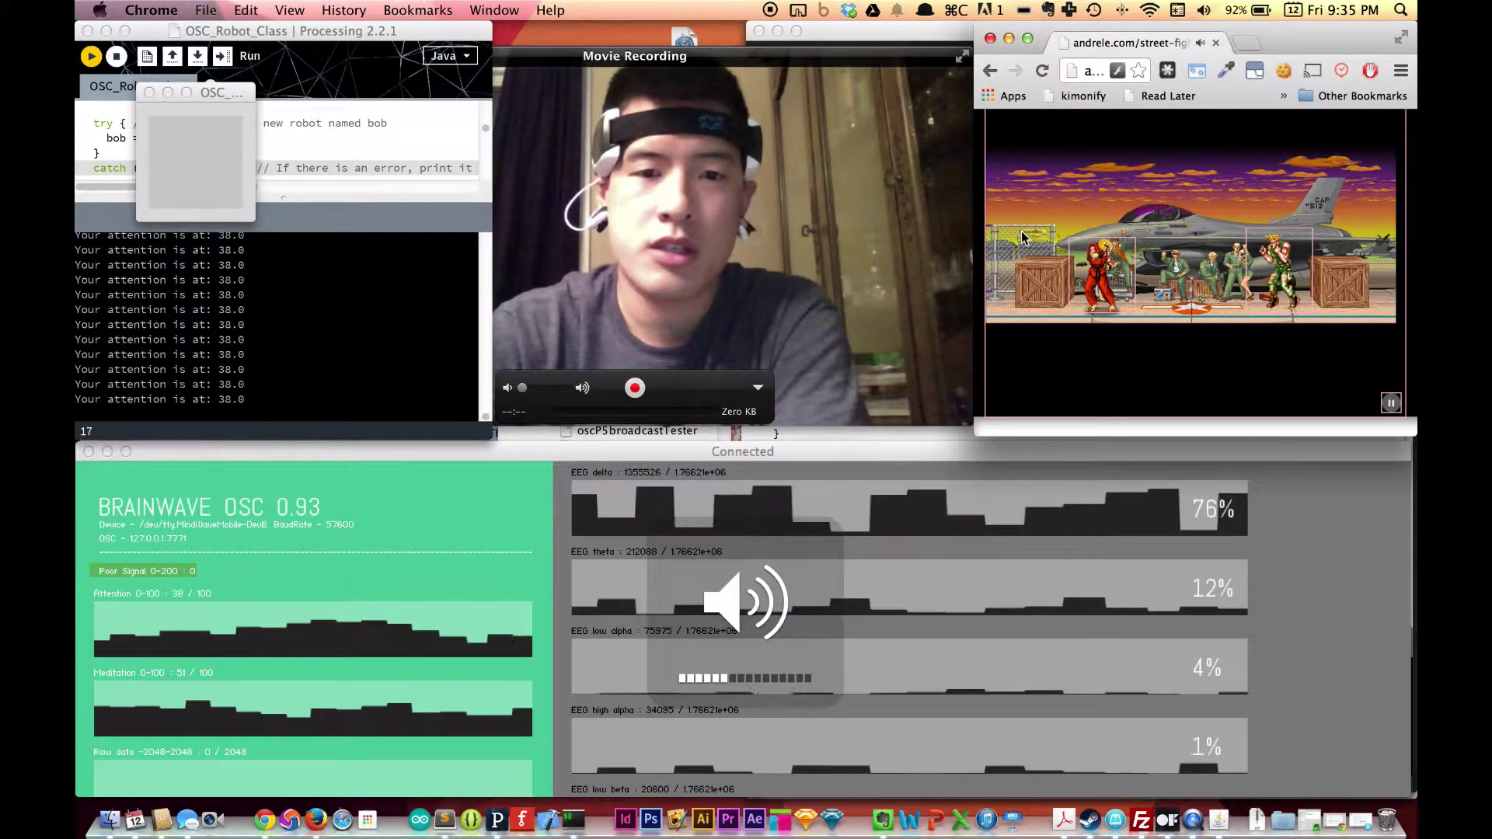